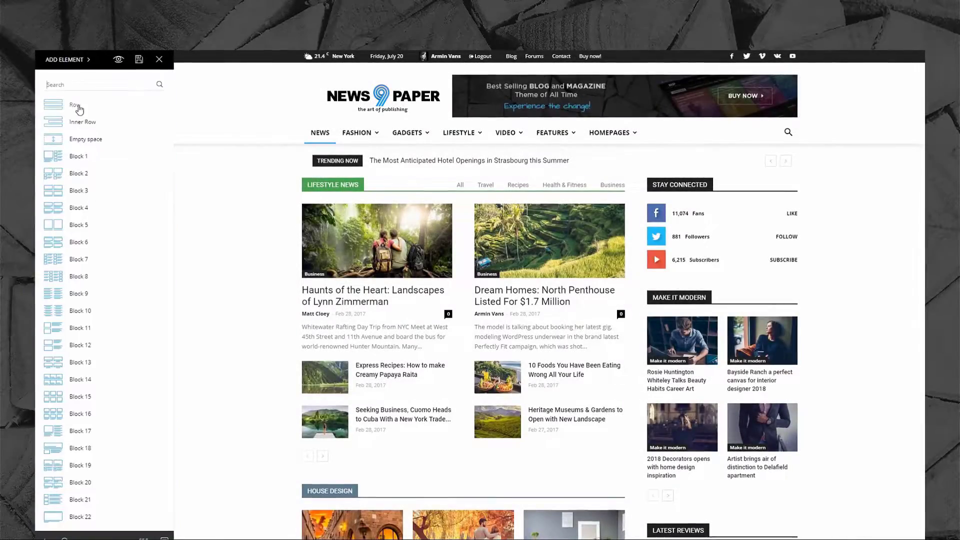
# Put a Big Grid at the page top, above a new row split into 2/3 + 1/3 columns
pyautogui.click(334, 187)
pyautogui.click(109, 280)
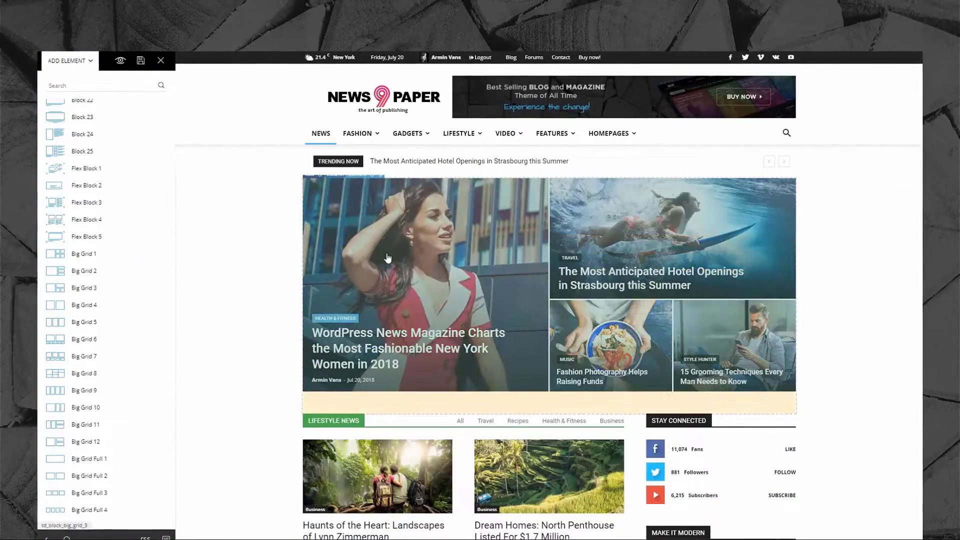
pyautogui.click(307, 413)
pyautogui.click(94, 166)
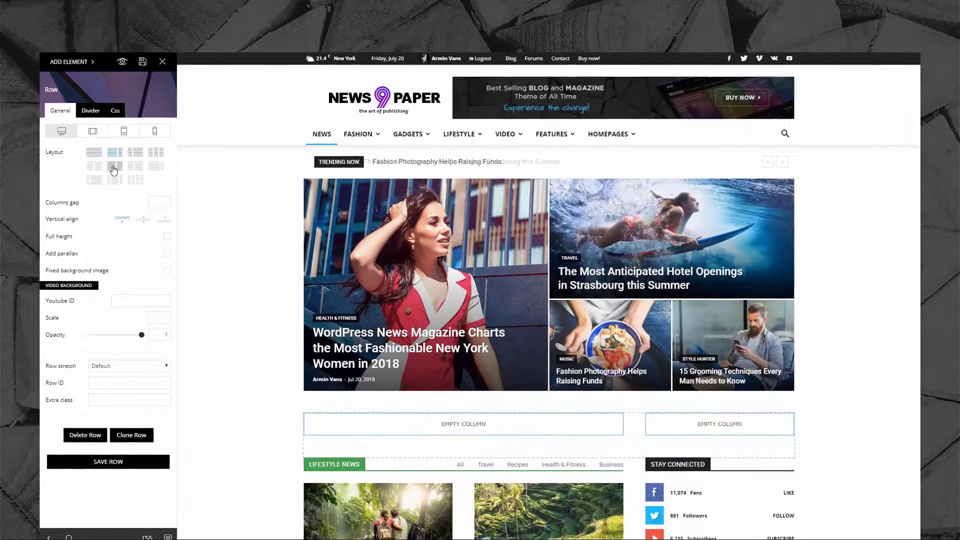
# Drop Block 1 into the left column and give it the custom title DON'T MISS
pyautogui.click(68, 60)
pyautogui.moveTo(75, 157); pyautogui.dragTo(428, 440)
pyautogui.scroll(-2, 428, 440)
pyautogui.scroll(-1, 428, 440)
pyautogui.click(62, 111)
pyautogui.click(131, 169)
pyautogui.write("DON'T MISS")
pyautogui.click(166, 224)
# Sort the block by all-time popularity and use Next Prev ajax pagination
pyautogui.click(93, 111)
pyautogui.click(144, 270)
pyautogui.click(140, 307)
pyautogui.click(143, 380)
pyautogui.click(142, 400)
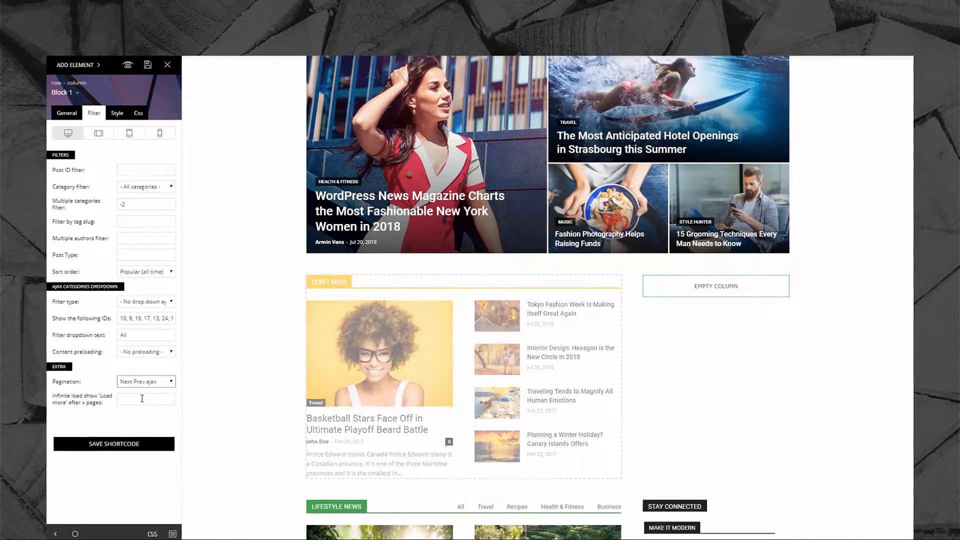
# Add a Social Counter titled STAY CONNECTED to the right column, with Facebook and Twitter account ids
pyautogui.click(77, 64)
pyautogui.write('soci')
pyautogui.moveTo(98, 133); pyautogui.dragTo(697, 284)
pyautogui.click(136, 170)
pyautogui.write('STAY CONNECTED')
pyautogui.click(147, 344)
pyautogui.write('tagDiv')
pyautogui.click(128, 360)
pyautogui.write('tagDivOf')
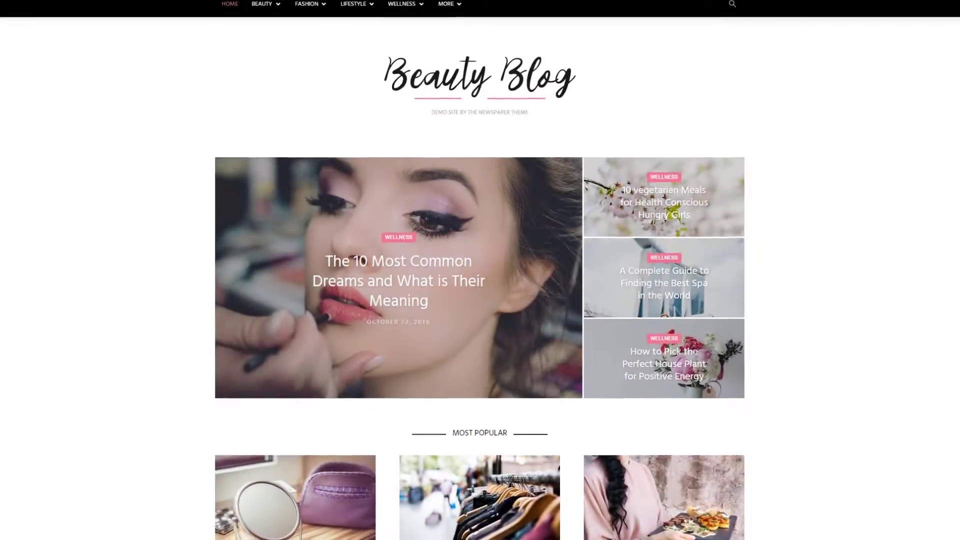
pyautogui.scroll(-7, 480, 300)
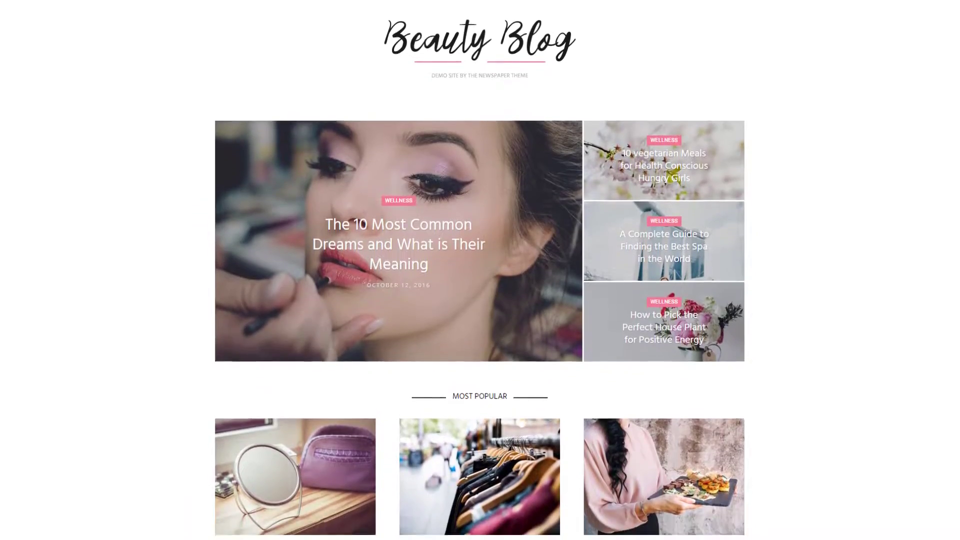
pyautogui.scroll(-7, 480, 270)
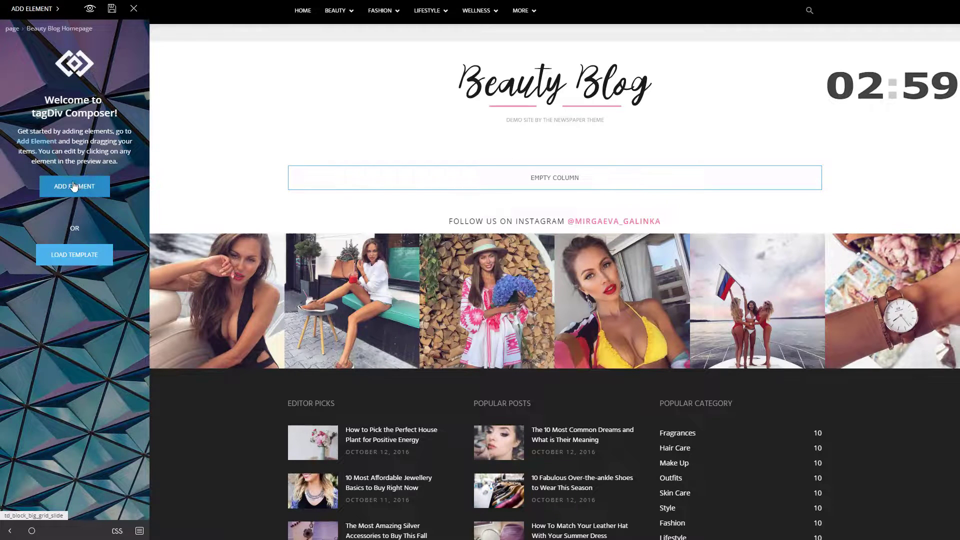
pyautogui.click(87, 187)
# Drag a Big Grid Slide from the Big Grid shortcodes into the empty top column
pyautogui.scroll(-12, 68, 235)
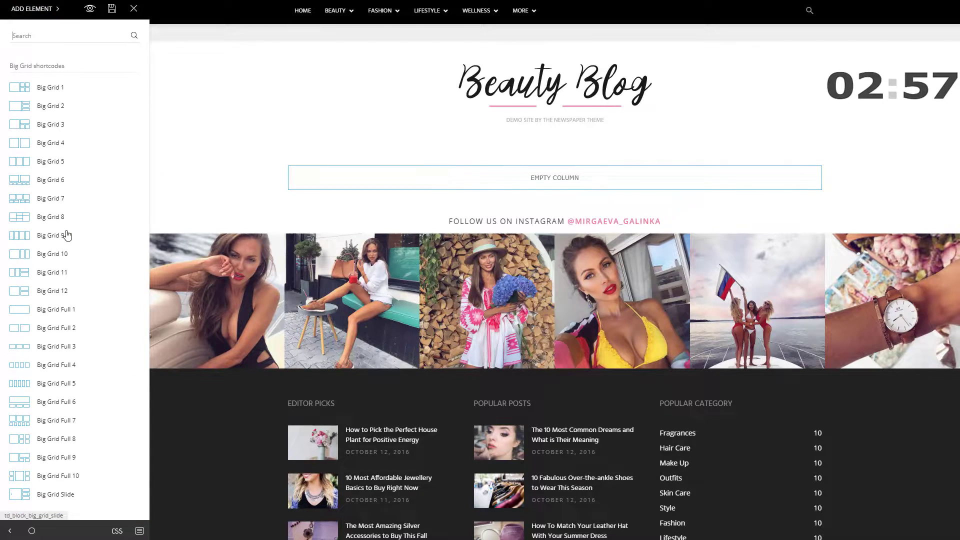
pyautogui.scroll(-1, 44, 242)
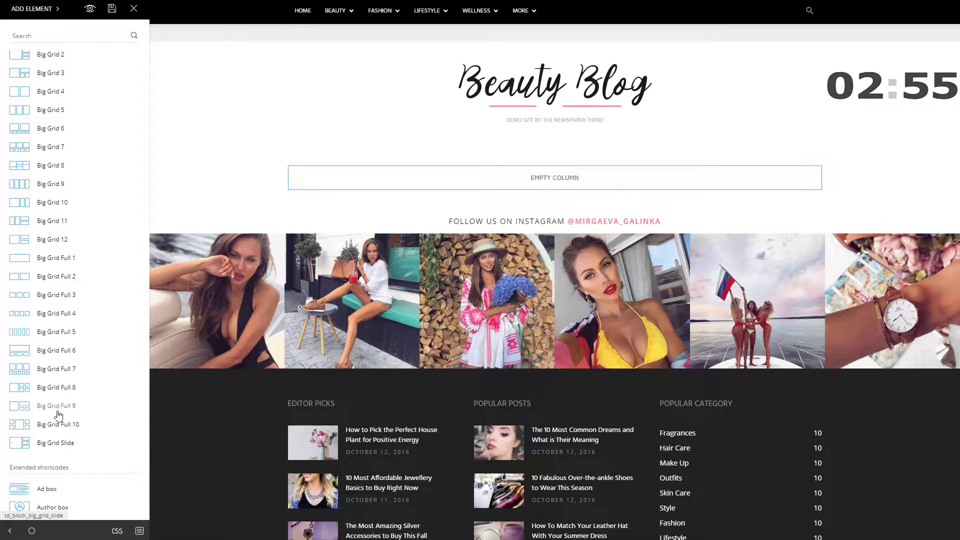
pyautogui.moveTo(100, 439); pyautogui.dragTo(460, 179)
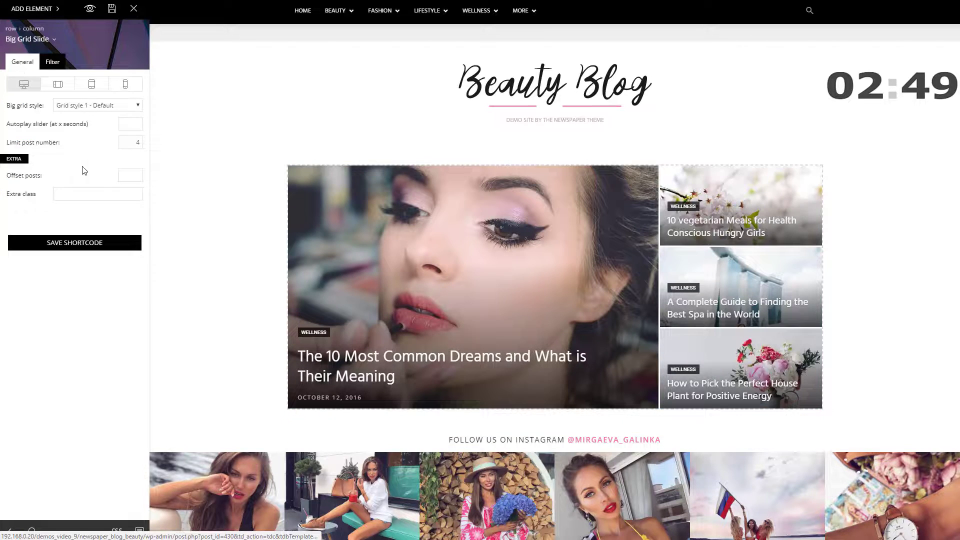
pyautogui.click(98, 105)
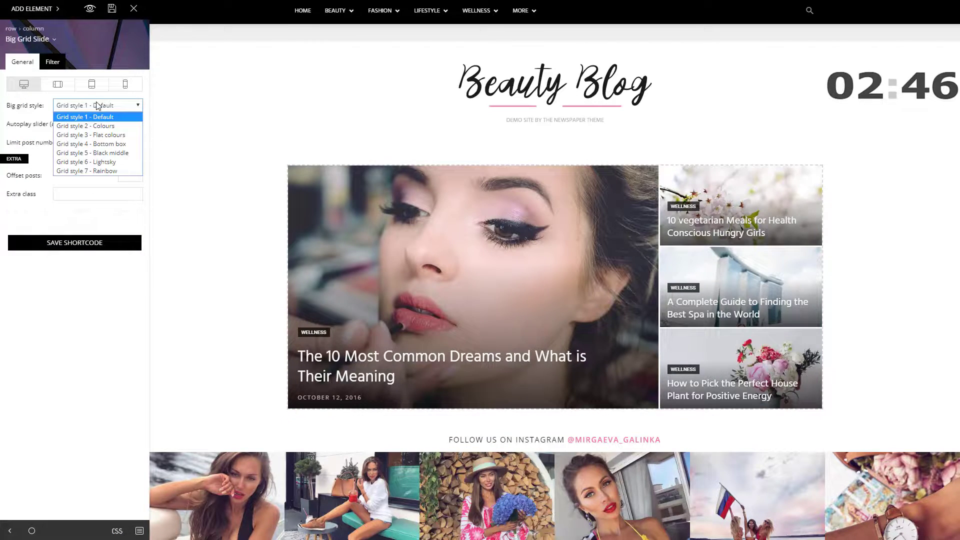
pyautogui.click(97, 135)
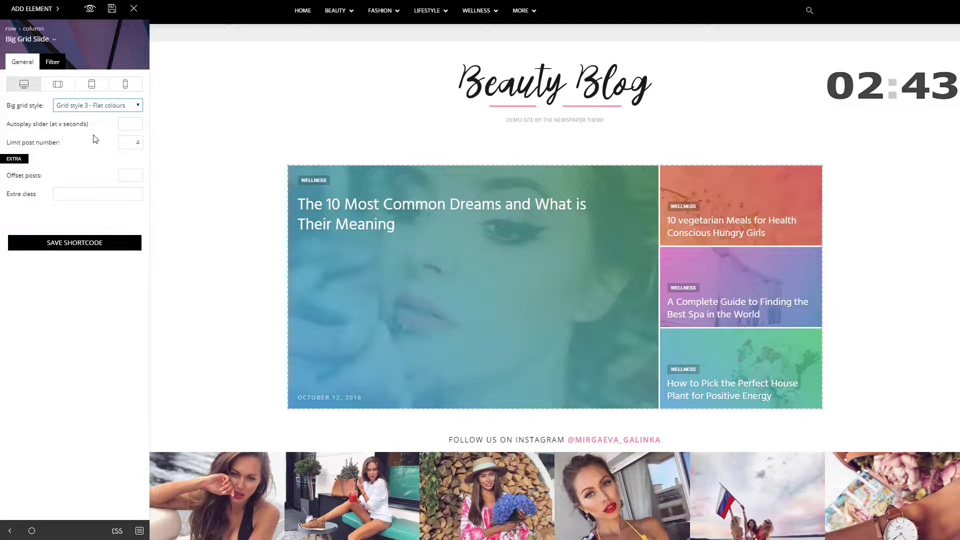
pyautogui.click(97, 105)
pyautogui.click(102, 161)
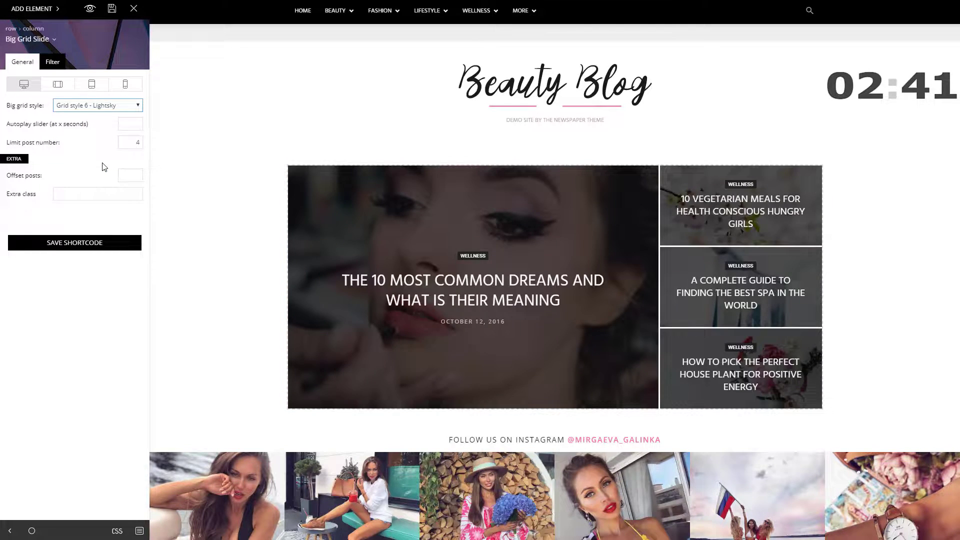
pyautogui.click(52, 61)
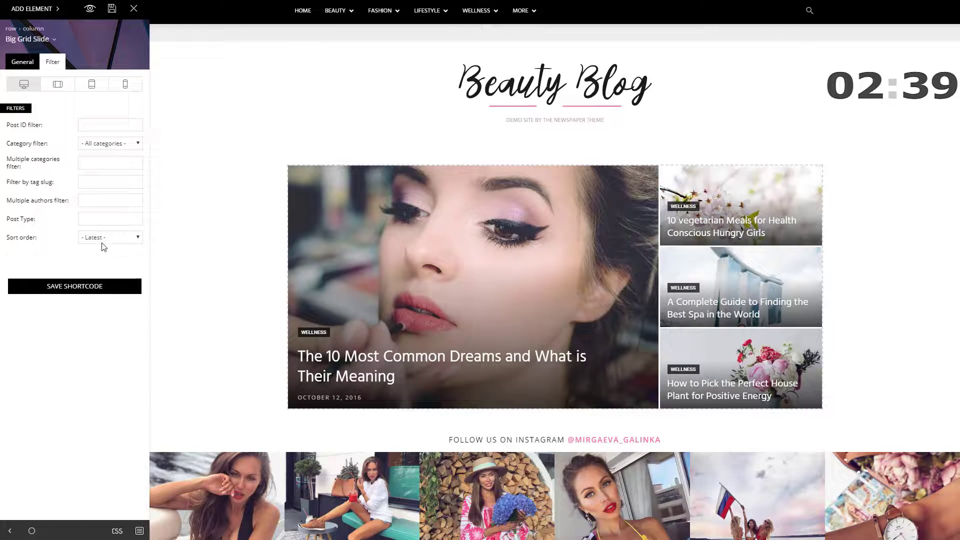
pyautogui.click(104, 238)
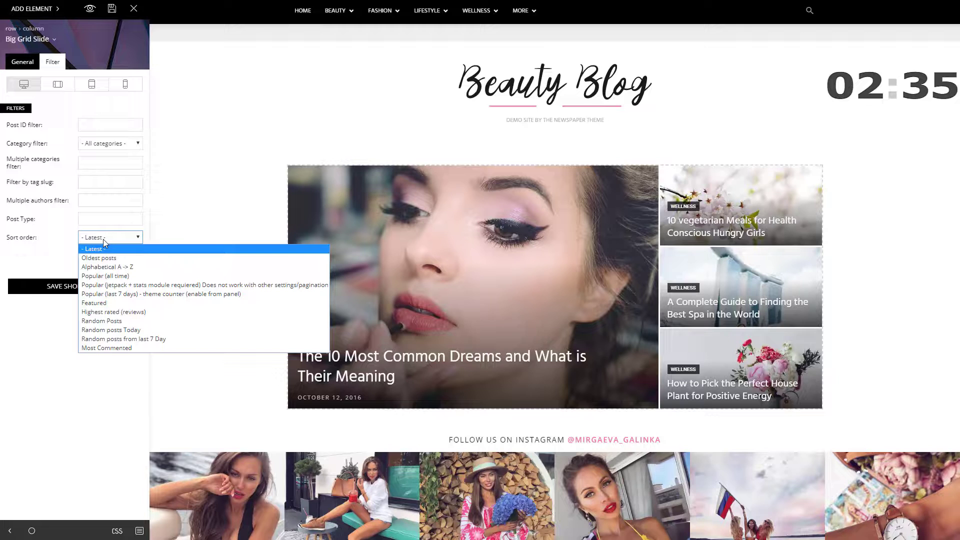
pyautogui.click(102, 321)
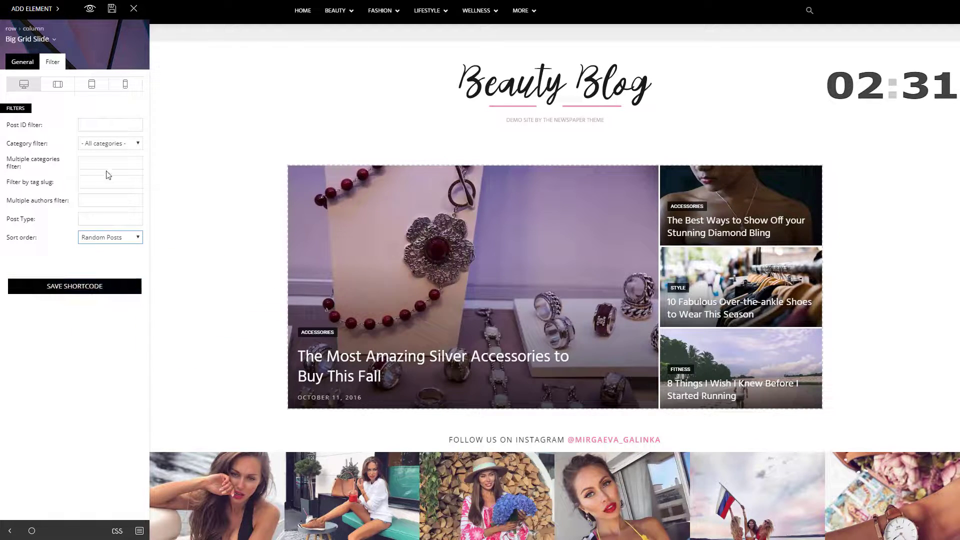
pyautogui.click(109, 237)
pyautogui.click(105, 250)
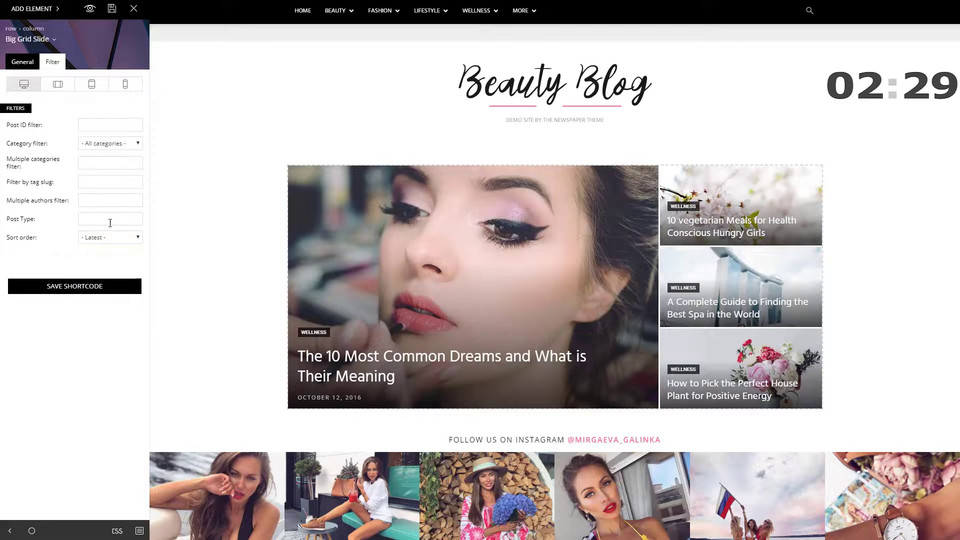
pyautogui.click(31, 9)
# Add an Empty space element below the Big Grid Slide
pyautogui.click(36, 36)
pyautogui.write('spa')
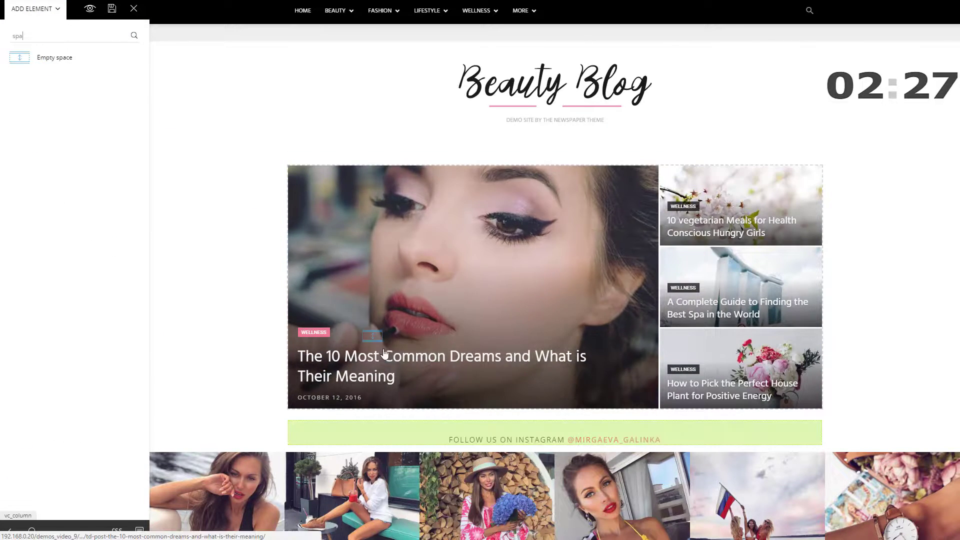
pyautogui.moveTo(375, 343); pyautogui.dragTo(375, 350)
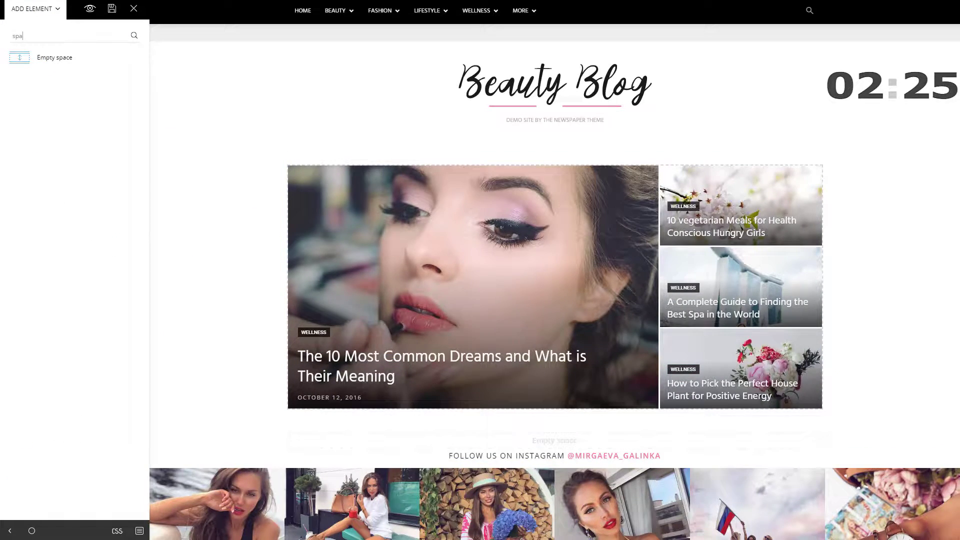
# Drop Block 5 into the new column, limited to 3 posts from the Fragrances category
pyautogui.click(27, 12)
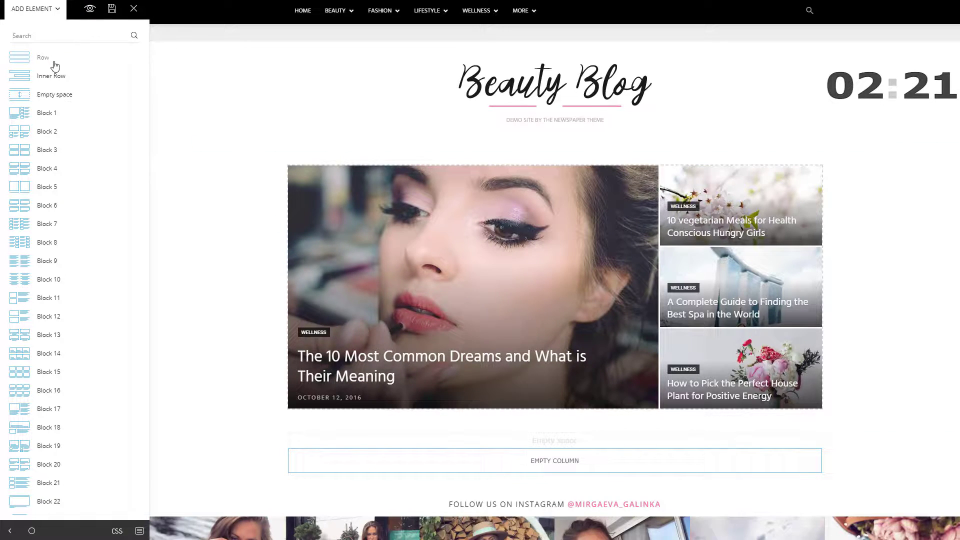
pyautogui.write('b')
pyautogui.moveTo(19, 158); pyautogui.dragTo(403, 463)
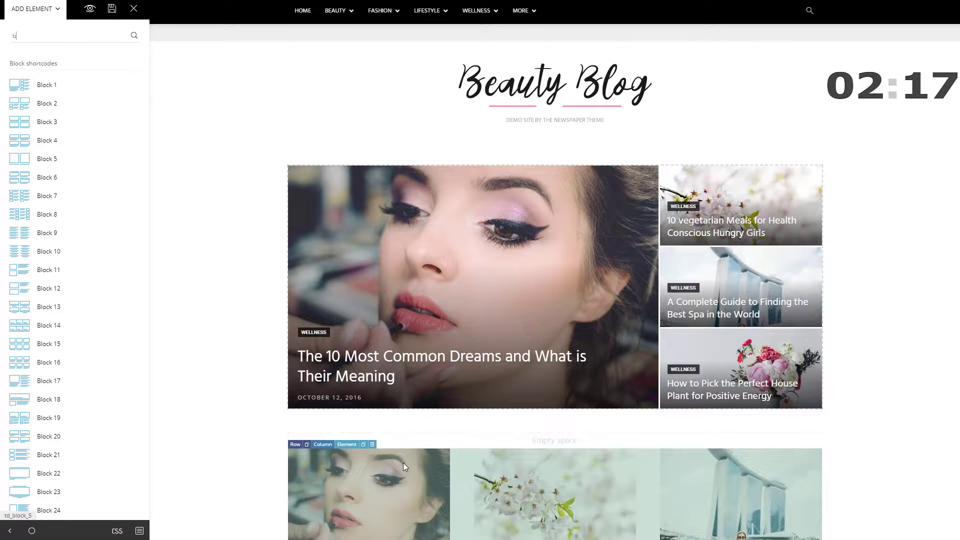
pyautogui.scroll(-4, 402, 463)
pyautogui.scroll(-2, 402, 463)
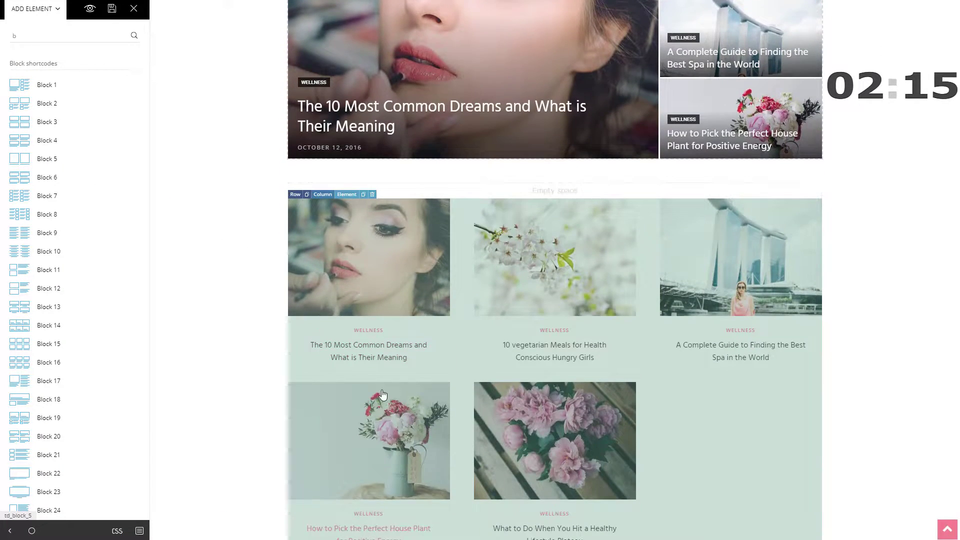
pyautogui.click(457, 332)
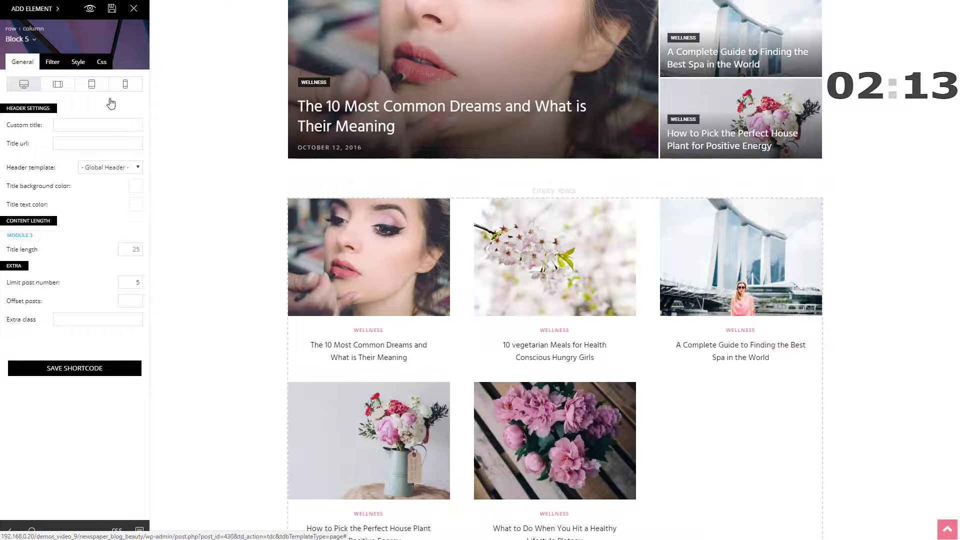
pyautogui.doubleClick(137, 283)
pyautogui.write('3')
pyautogui.click(52, 61)
pyautogui.click(107, 142)
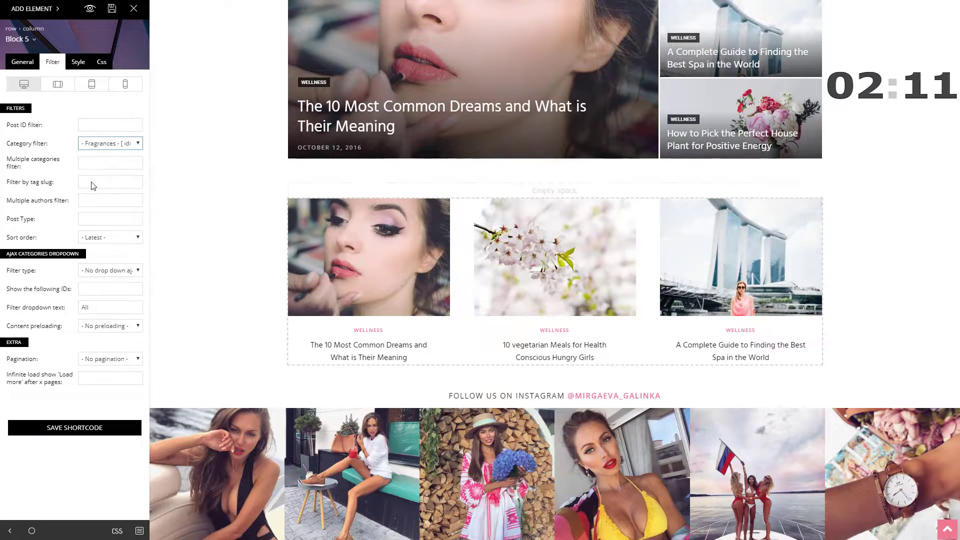
pyautogui.click(22, 62)
pyautogui.click(31, 9)
pyautogui.click(31, 35)
# Add a Separator under the Fragrances grid, then a new row holding Block 23
pyautogui.write('sep')
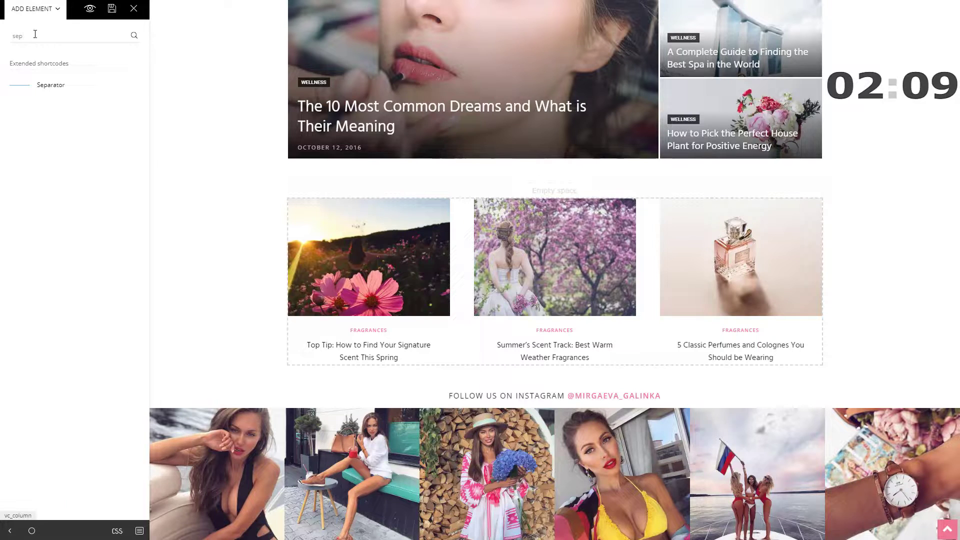
pyautogui.moveTo(97, 137); pyautogui.dragTo(455, 373)
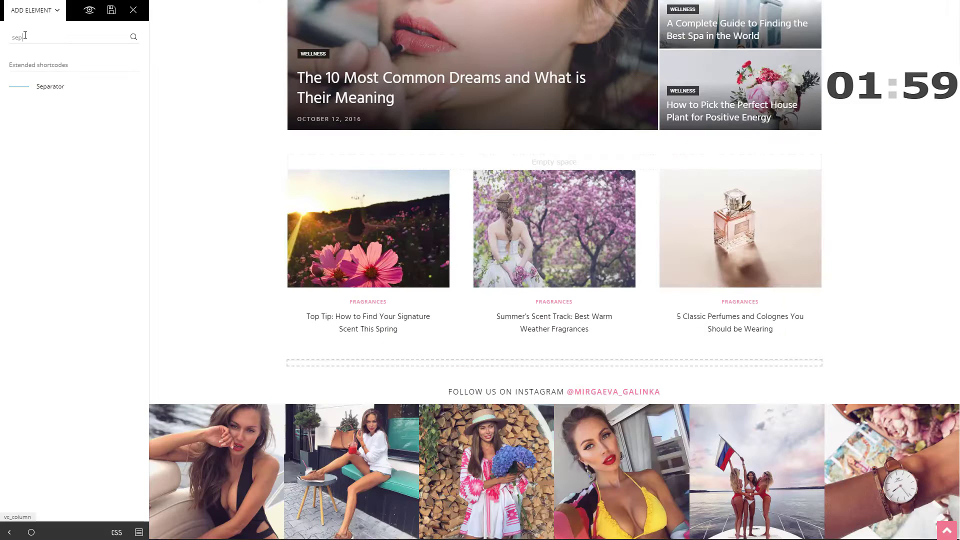
pyautogui.moveTo(42, 58); pyautogui.dragTo(192, 380)
pyautogui.scroll(-2, 58, 493)
pyautogui.moveTo(58, 493); pyautogui.dragTo(352, 406)
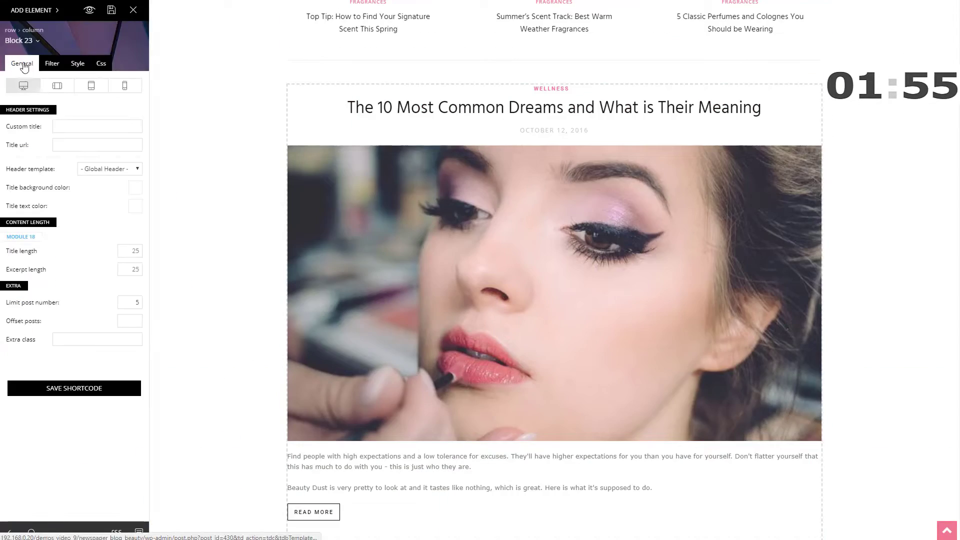
# Filter Block 23 to the Make Up category
pyautogui.click(52, 63)
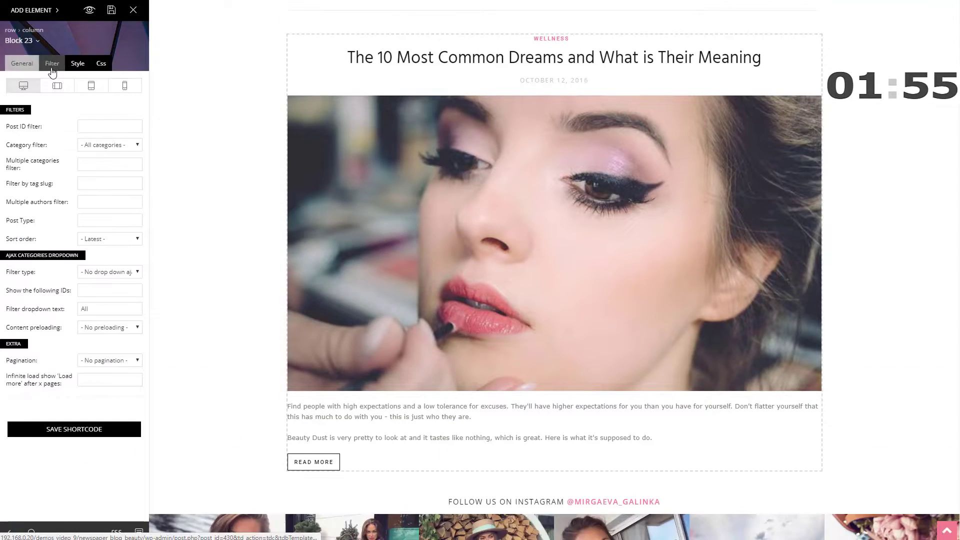
pyautogui.click(108, 144)
pyautogui.click(97, 198)
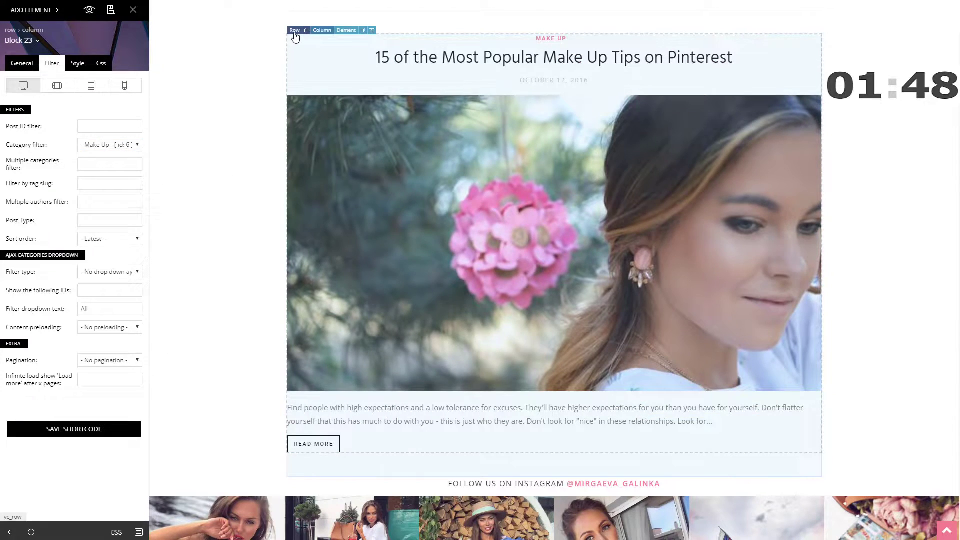
# Split the block's row into two columns and reposition the post block within them
pyautogui.click(295, 32)
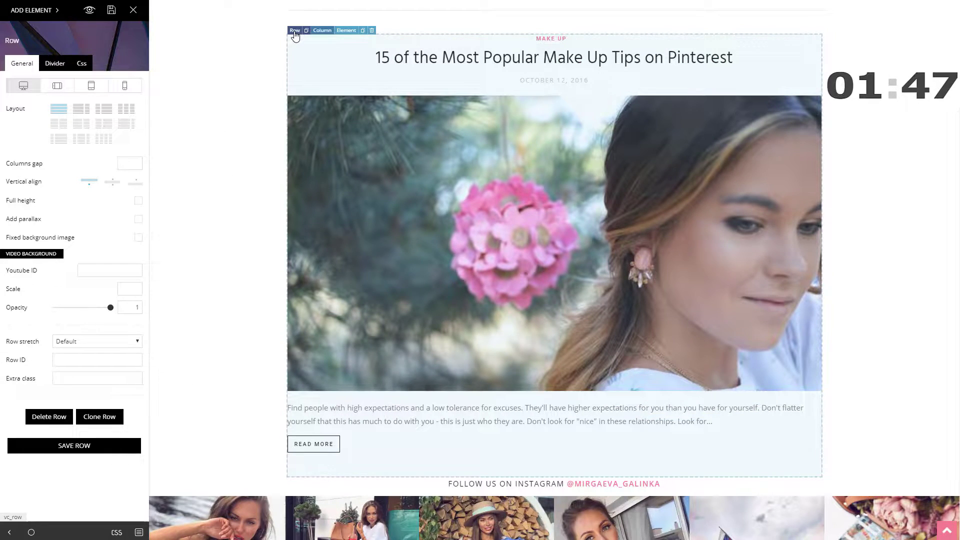
pyautogui.click(82, 117)
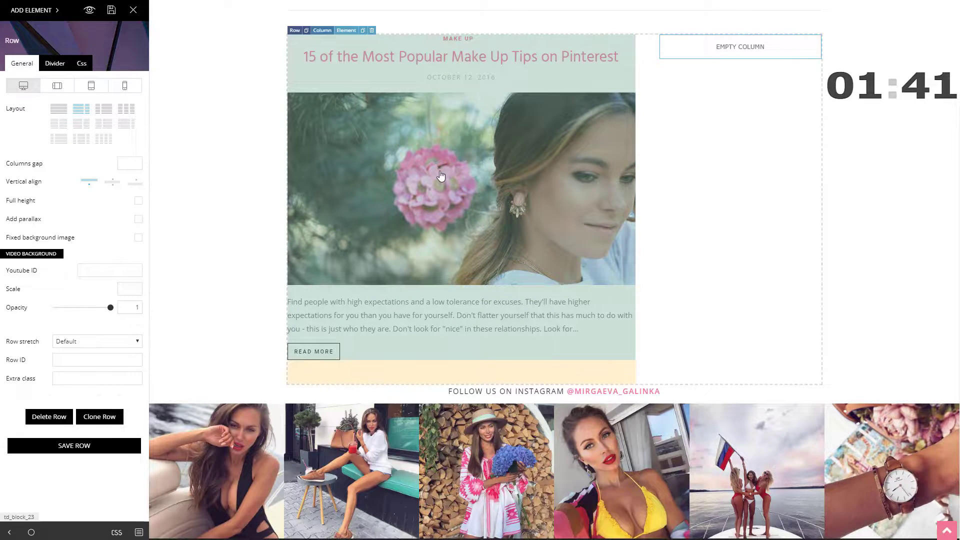
pyautogui.moveTo(441, 176); pyautogui.dragTo(461, 70)
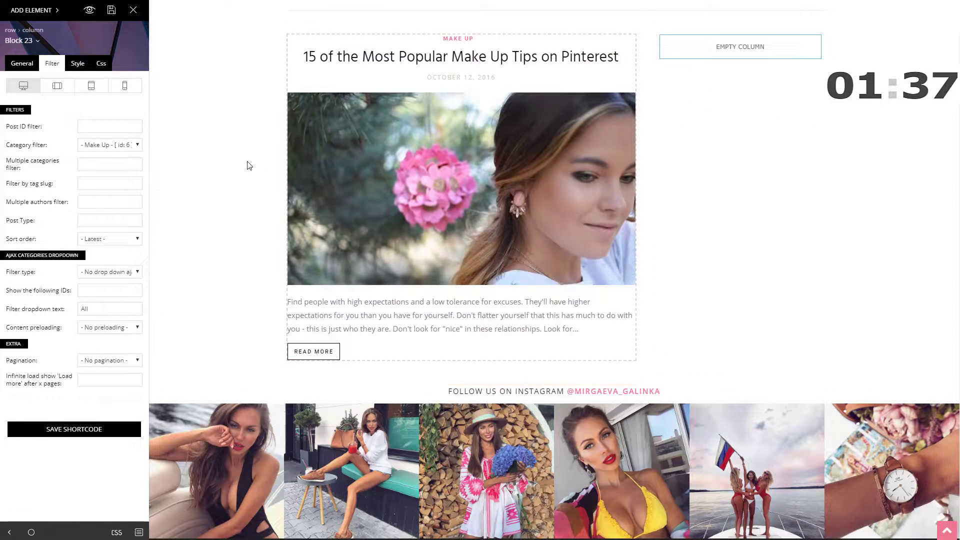
pyautogui.click(31, 10)
# Place an Author box in the empty right column with padding 25
pyautogui.write('au')
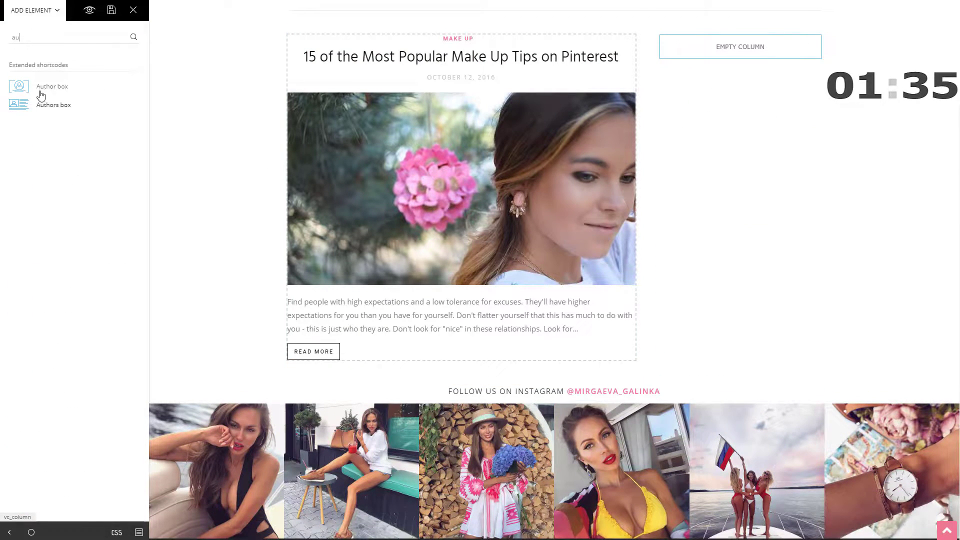
pyautogui.moveTo(40, 93); pyautogui.dragTo(721, 55)
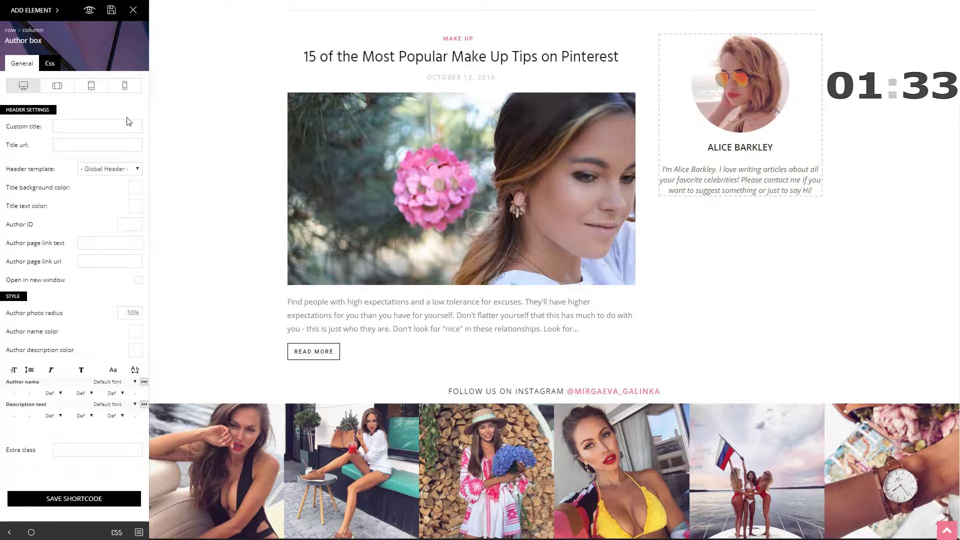
pyautogui.click(50, 63)
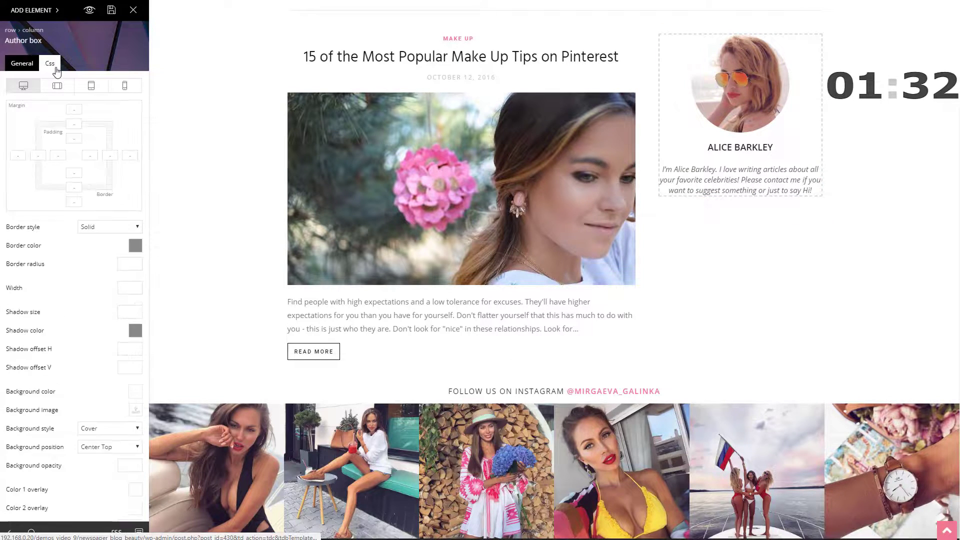
pyautogui.click(75, 140)
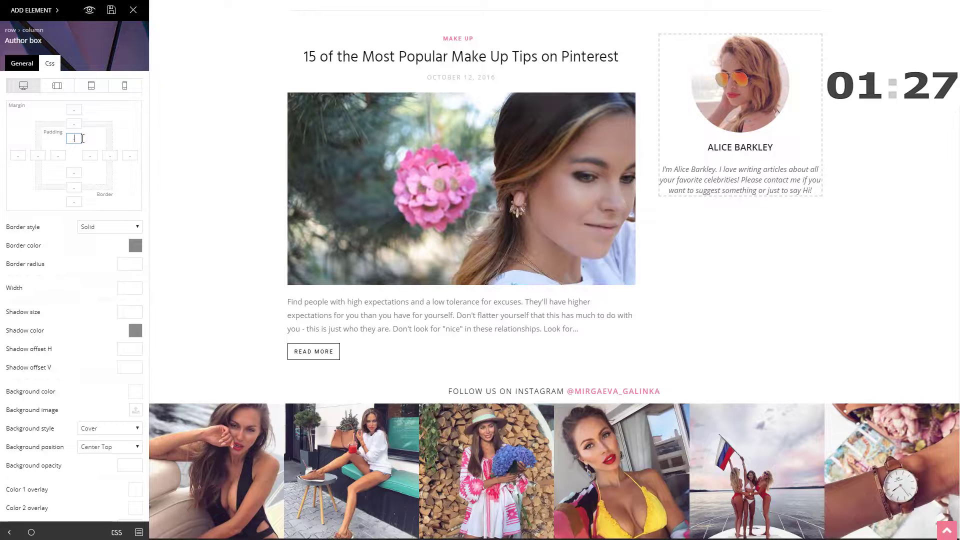
pyautogui.write('25')
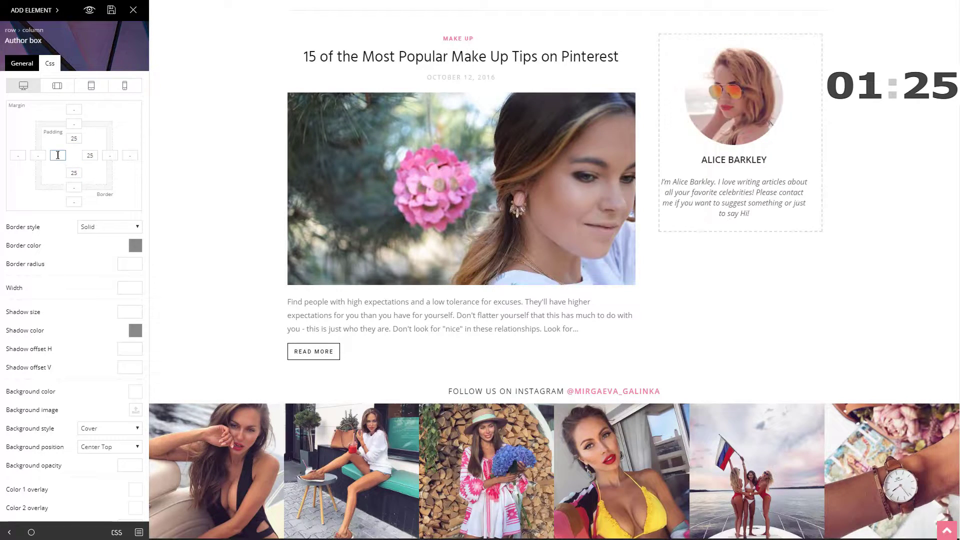
# Give the author box a 2px dashed border on all sides in light grey #ddd
pyautogui.click(75, 124)
pyautogui.write('2')
pyautogui.press('Tab')
pyautogui.write('2')
pyautogui.press('Tab')
pyautogui.write('2')
pyautogui.press('Tab')
pyautogui.write('2')
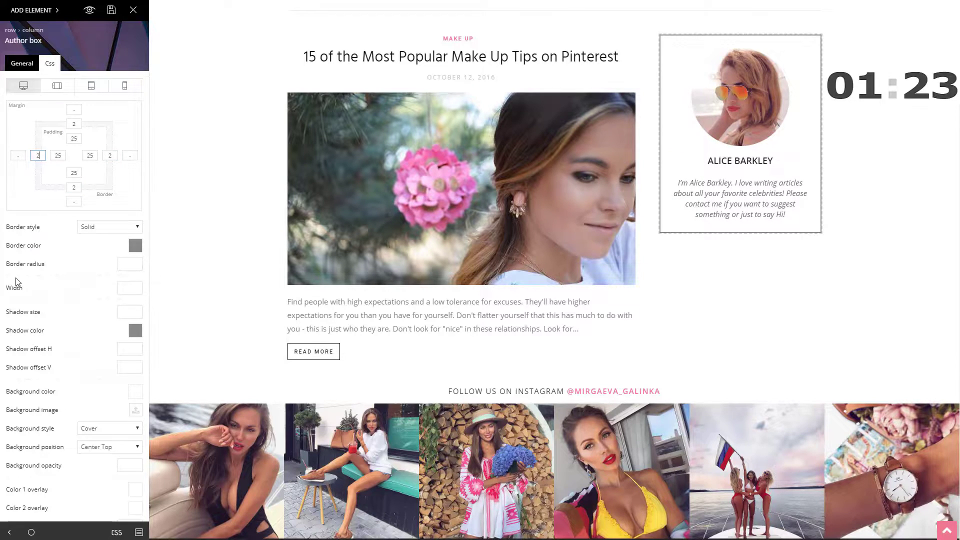
pyautogui.click(85, 228)
pyautogui.click(100, 254)
pyautogui.click(135, 245)
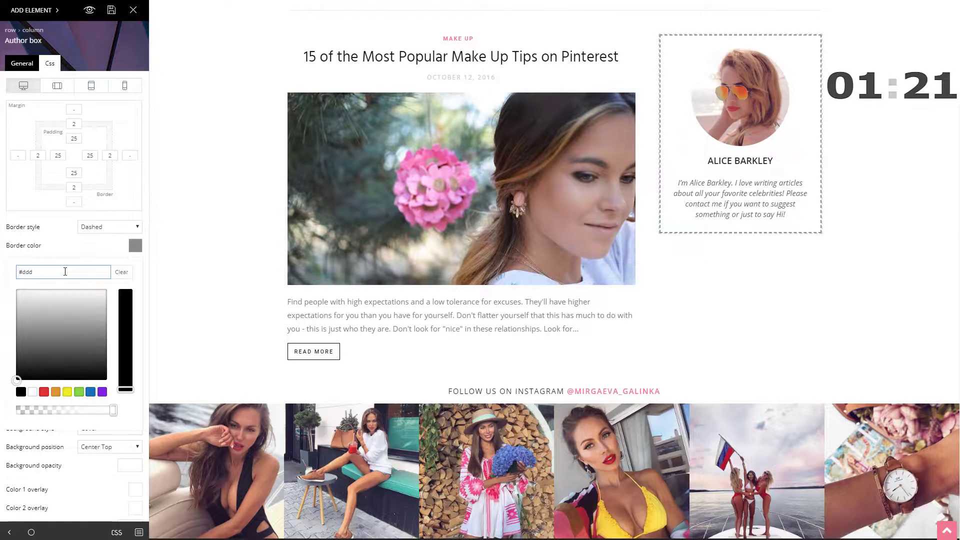
pyautogui.click(65, 310)
# Set the author box background colour to #fcf4e5
pyautogui.click(135, 391)
pyautogui.scroll(-1, 23, 469)
pyautogui.write('#fcf4e5')
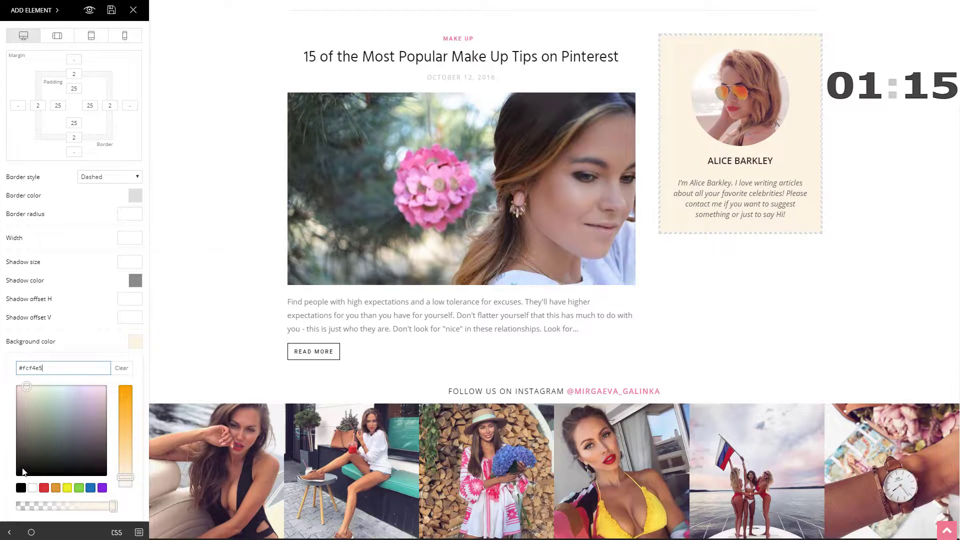
pyautogui.click(67, 341)
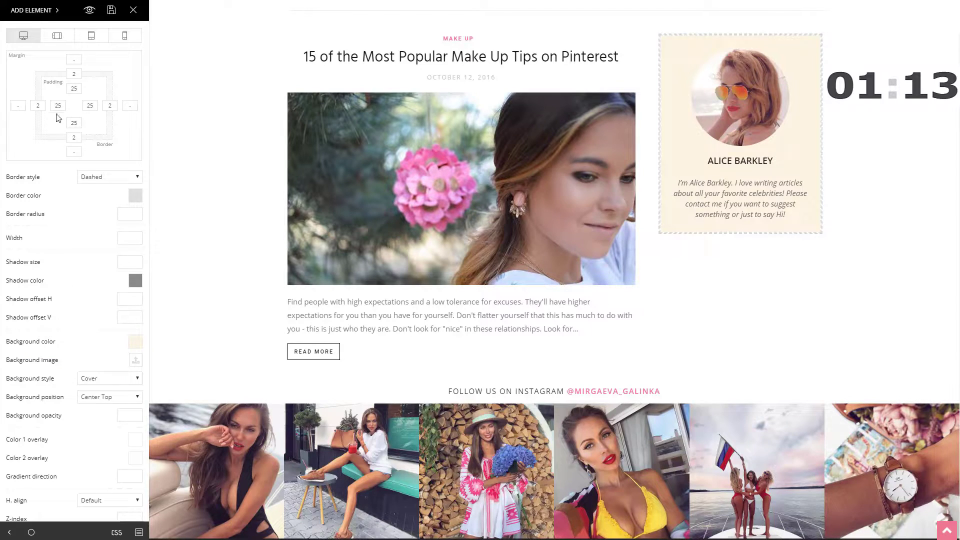
# Check the layout in tablet landscape, tablet portrait and phone previews, then return to desktop
pyautogui.click(53, 37)
pyautogui.click(91, 35)
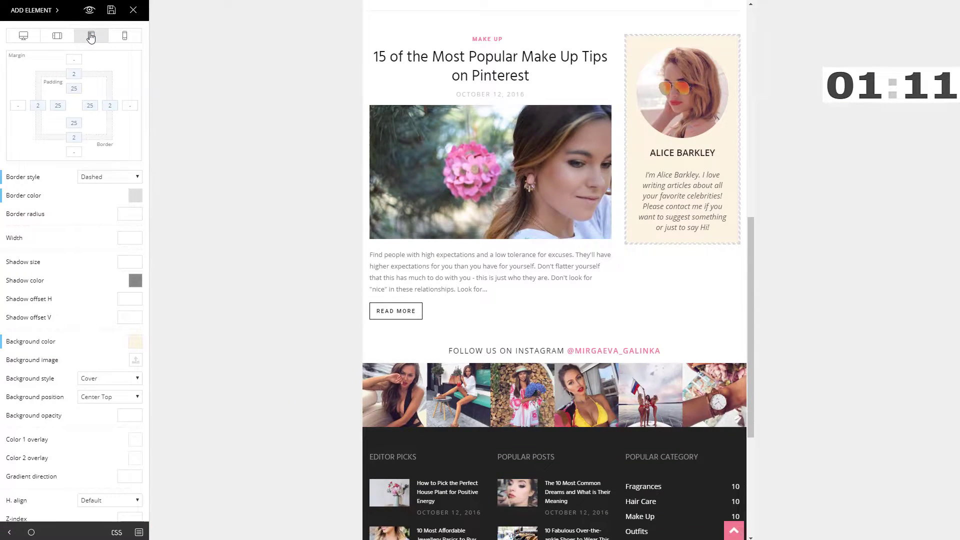
pyautogui.click(126, 36)
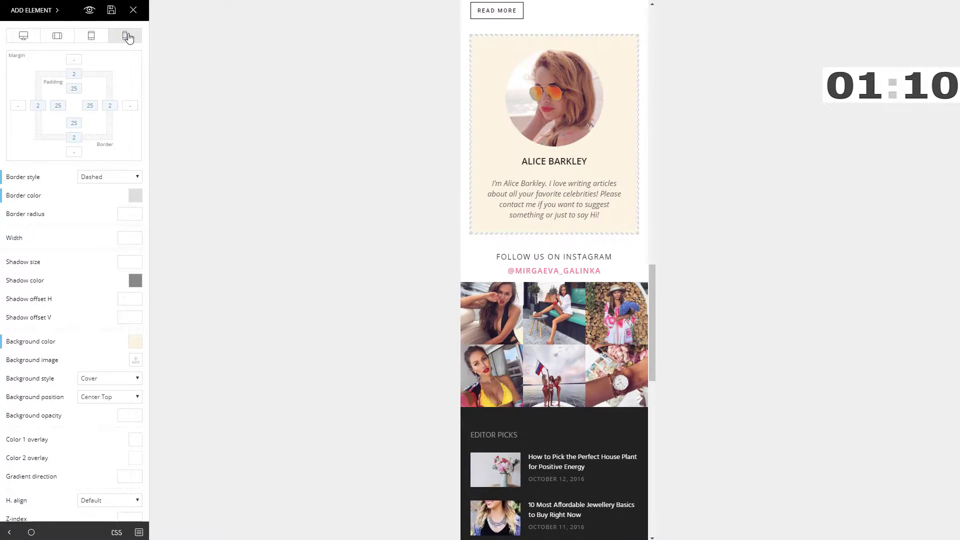
pyautogui.click(24, 36)
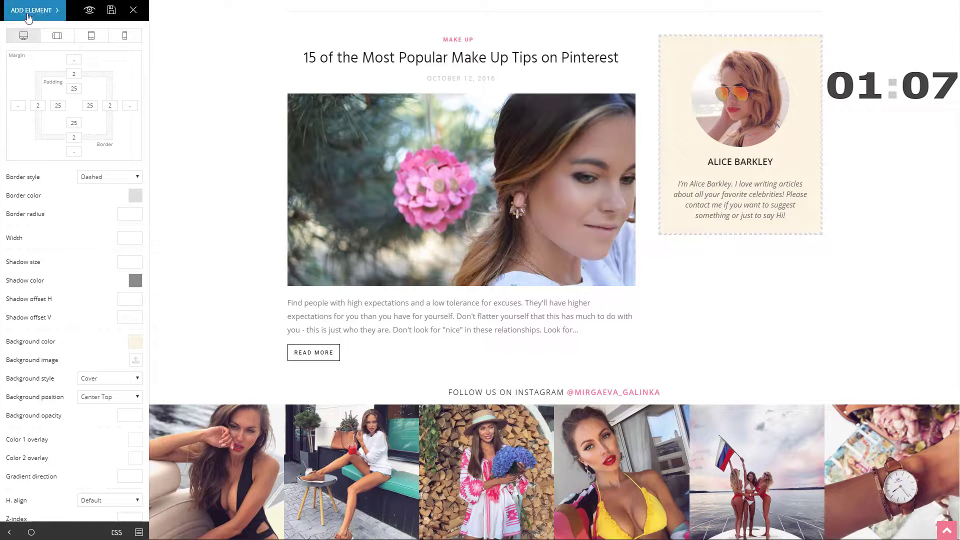
pyautogui.click(31, 10)
# Place a Social Counter under the author box, pasting the account id into Twitter, Youtube and Instagram
pyautogui.click(27, 38)
pyautogui.write('soc')
pyautogui.moveTo(32, 90); pyautogui.dragTo(695, 250)
pyautogui.click(87, 321)
pyautogui.write('cnn')
pyautogui.click(90, 339)
pyautogui.write('cnn')
pyautogui.click(105, 408)
pyautogui.write('cnn')
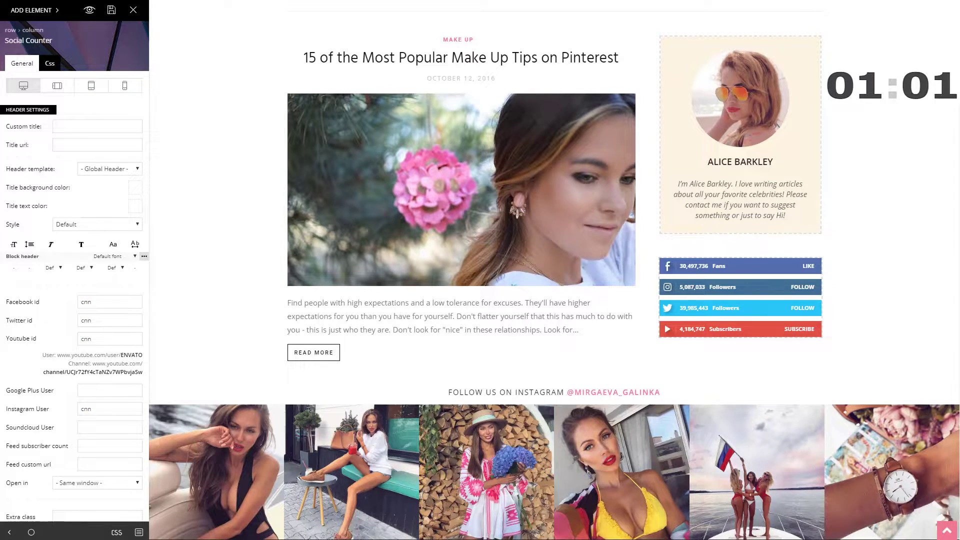
# Switch the counter to Style 9 - Colored circles and add Block 7 below it
pyautogui.click(98, 224)
pyautogui.click(91, 318)
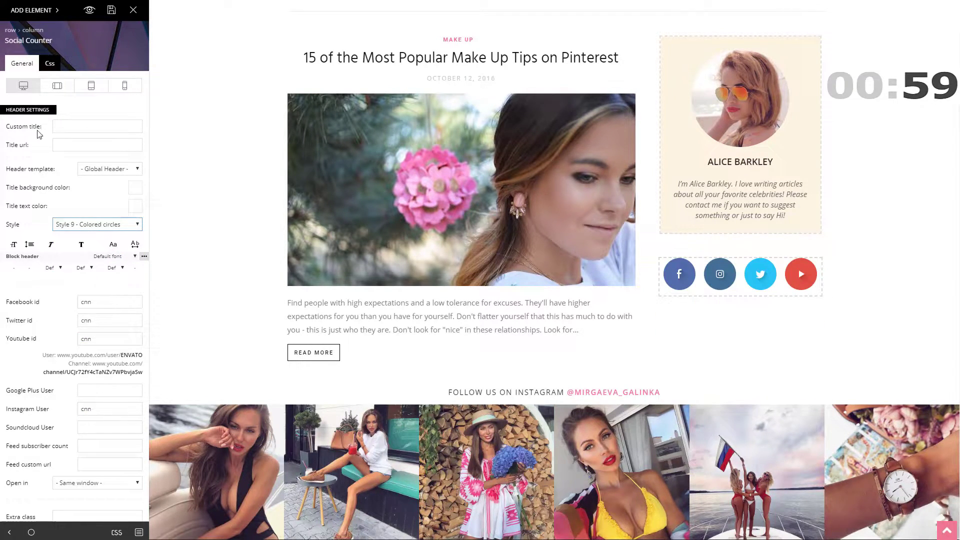
pyautogui.click(14, 12)
pyautogui.moveTo(42, 230); pyautogui.dragTo(750, 302)
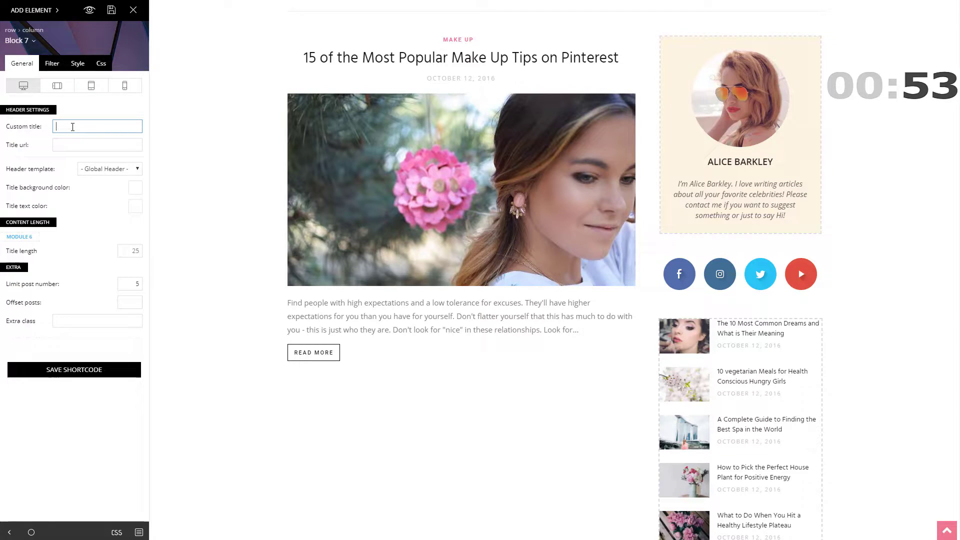
# Title the Block 7 list LATEST ARTICLES and filter it to the Style category
pyautogui.write('LATEST ARTICLES')
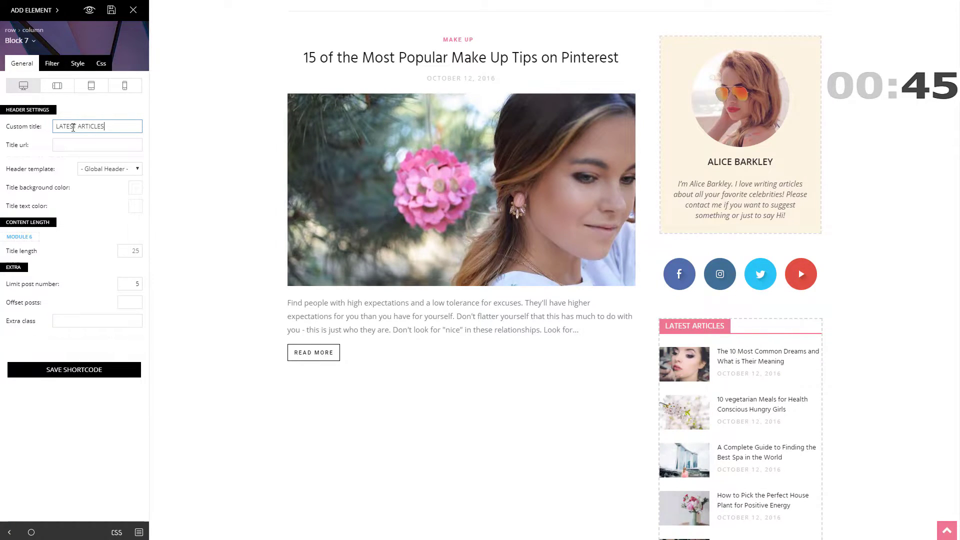
pyautogui.scroll(-3, 349, 200)
pyautogui.click(52, 63)
pyautogui.click(110, 144)
pyautogui.click(98, 231)
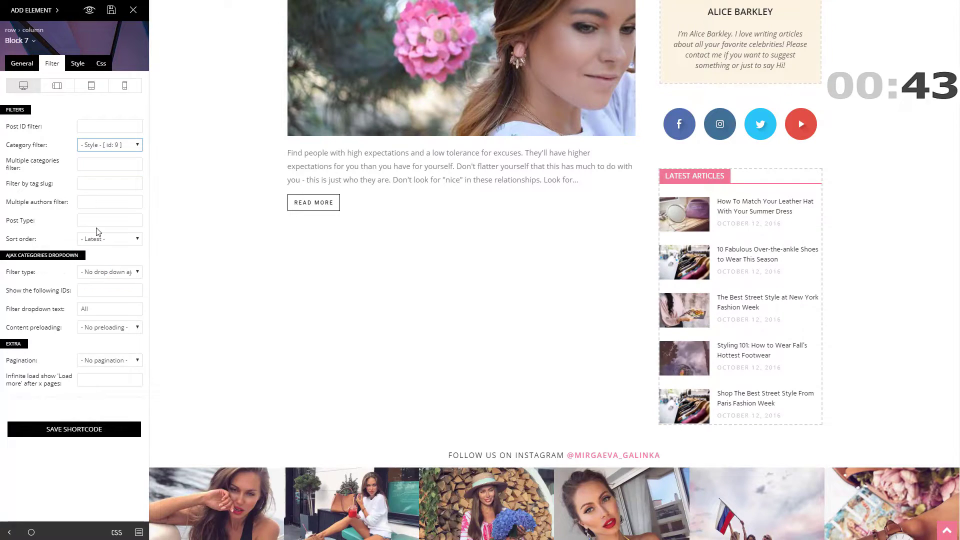
# Add Block 12 below the main article, filtered to the Outfits category
pyautogui.click(33, 10)
pyautogui.moveTo(41, 323); pyautogui.dragTo(370, 217)
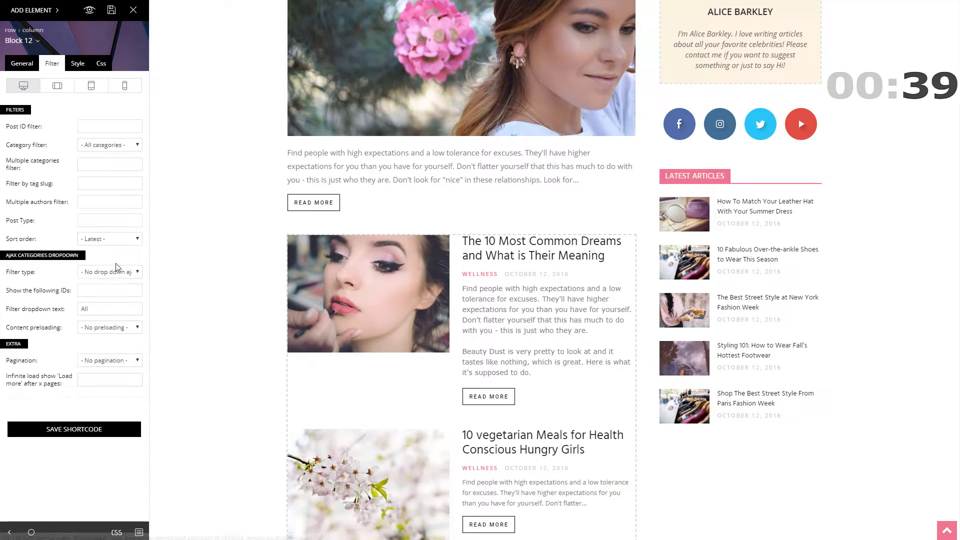
pyautogui.click(110, 145)
pyautogui.click(102, 214)
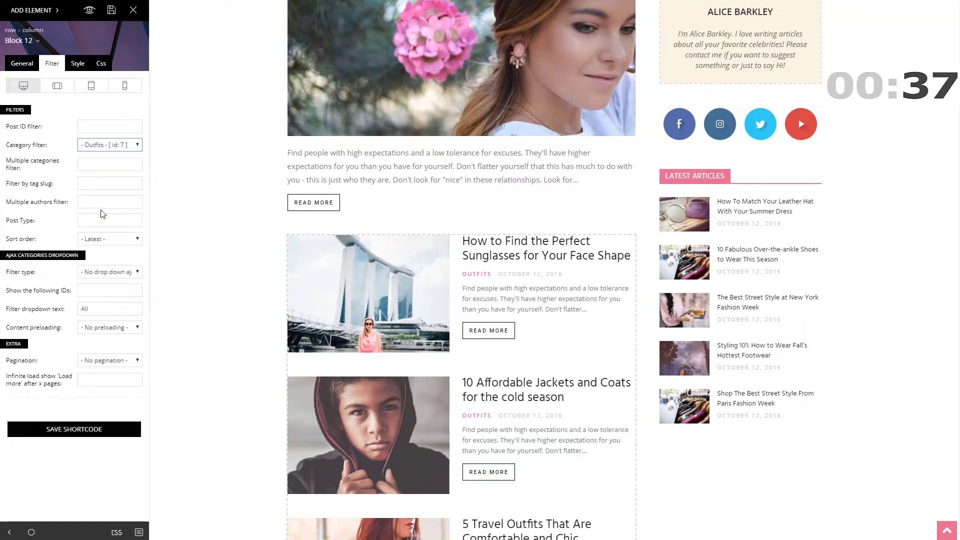
# Add an Instagram element to the sidebar
pyautogui.click(30, 10)
pyautogui.write('ins')
pyautogui.moveTo(43, 85); pyautogui.dragTo(735, 466)
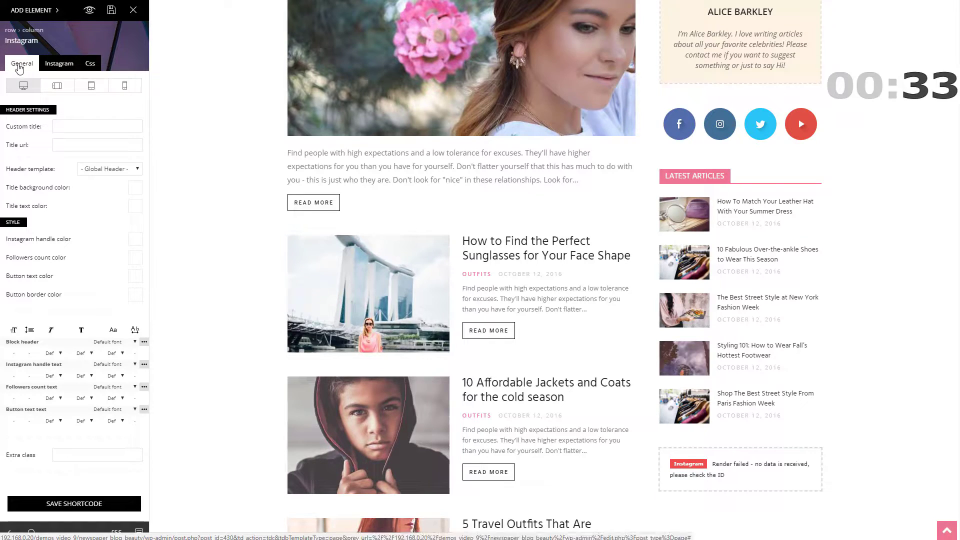
# Title the Instagram block INSTAGRAM, paste its account ID, turn the header off and set 3 rows
pyautogui.click(73, 127)
pyautogui.write('INSTAGRAM')
pyautogui.click(59, 63)
pyautogui.click(65, 106)
pyautogui.write('MIRGAEVA_GALINKA')
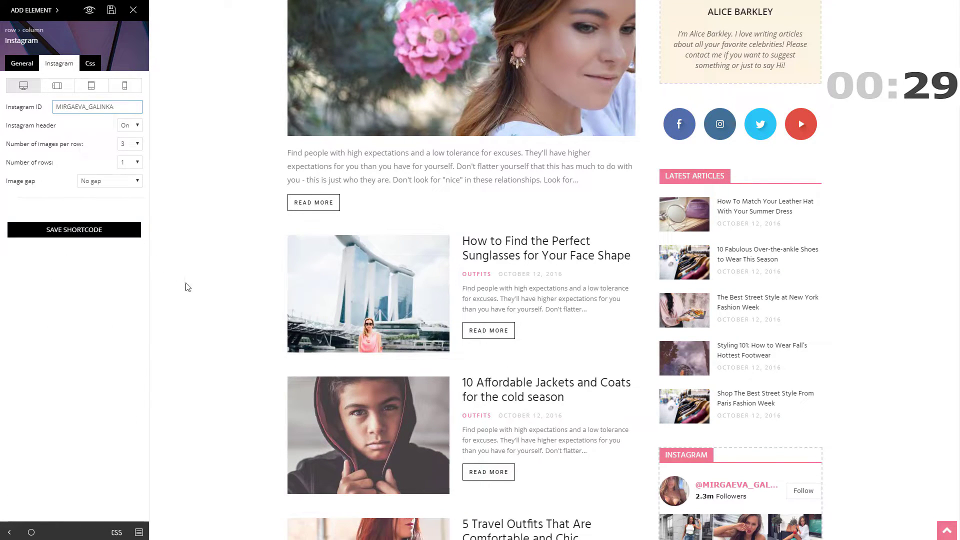
pyautogui.scroll(-2, 263, 322)
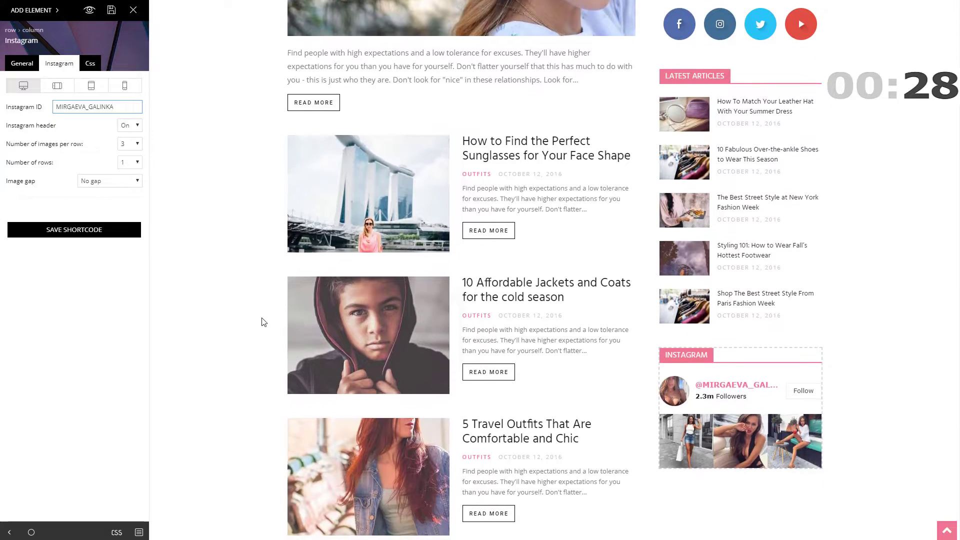
pyautogui.click(131, 126)
pyautogui.click(129, 145)
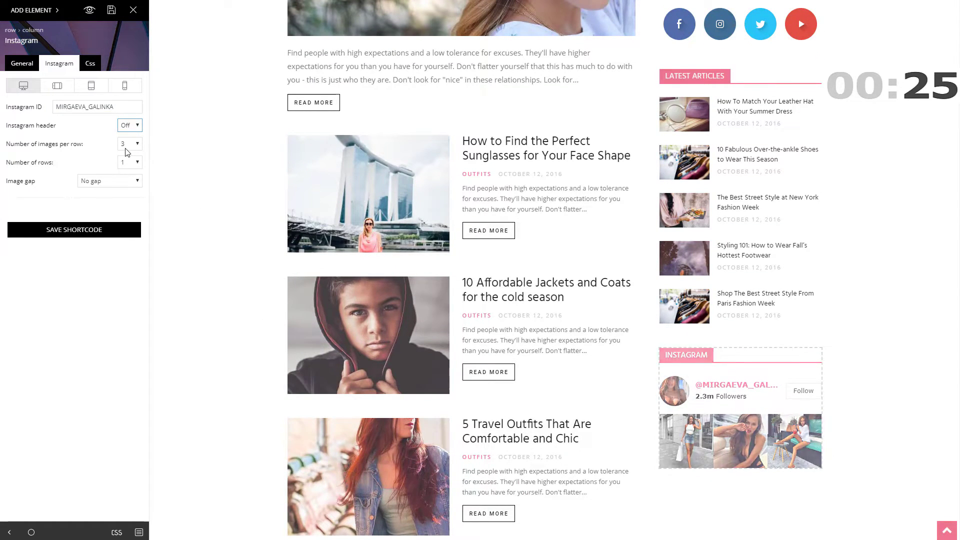
pyautogui.click(129, 162)
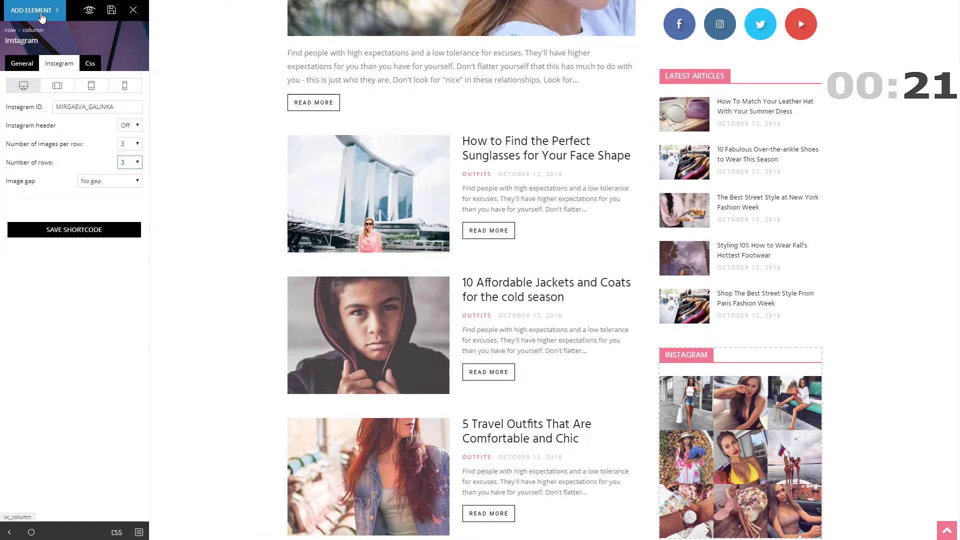
# Add a Popular category block titled POPULAR CATEGORIES, save the page and view it live
pyautogui.click(36, 11)
pyautogui.write('POPU')
pyautogui.moveTo(60, 98); pyautogui.dragTo(722, 369)
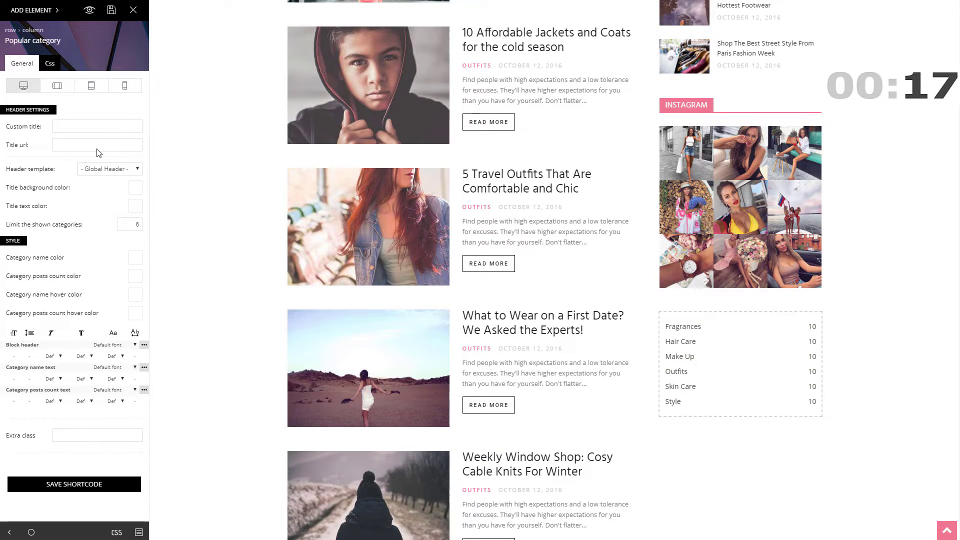
pyautogui.click(61, 126)
pyautogui.write('POPULAR CATEGORIES')
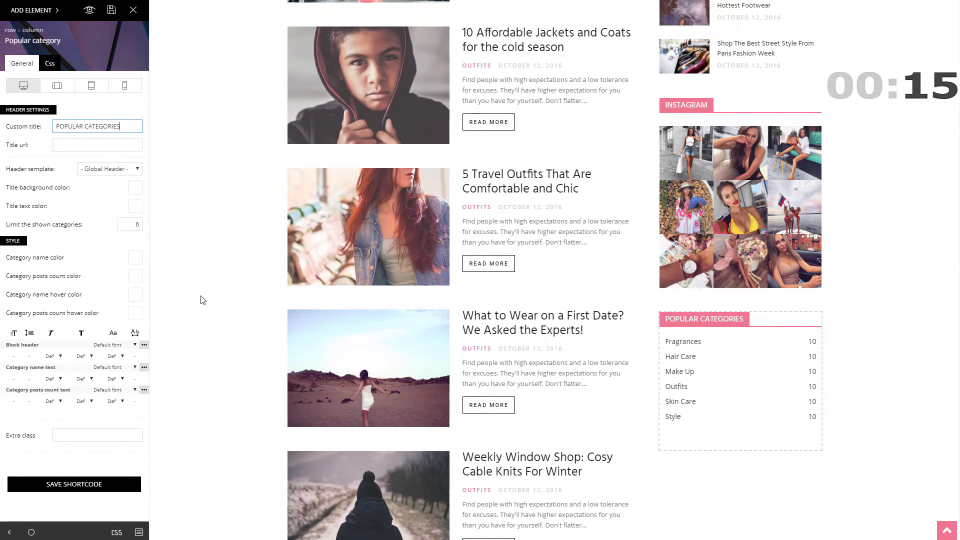
pyautogui.scroll(-3, 200, 300)
pyautogui.click(111, 11)
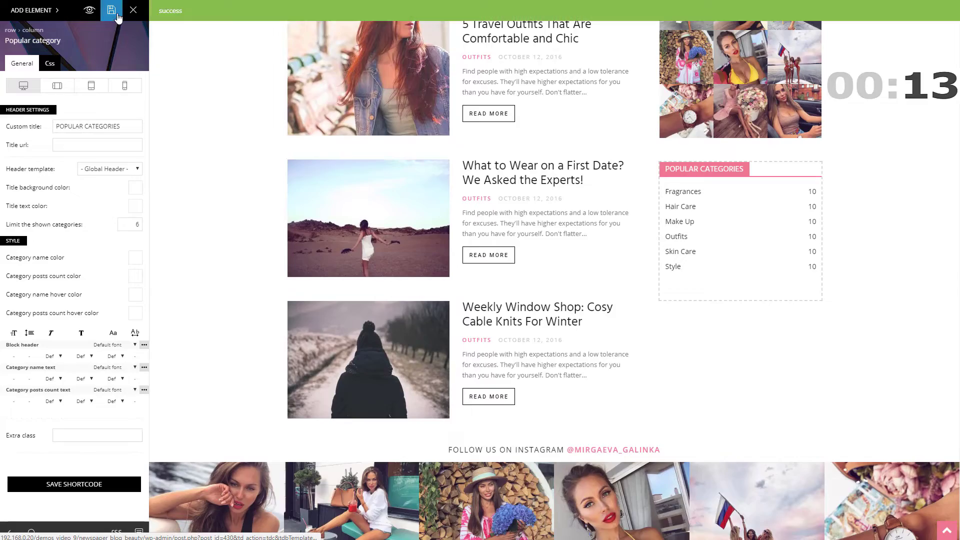
pyautogui.click(90, 11)
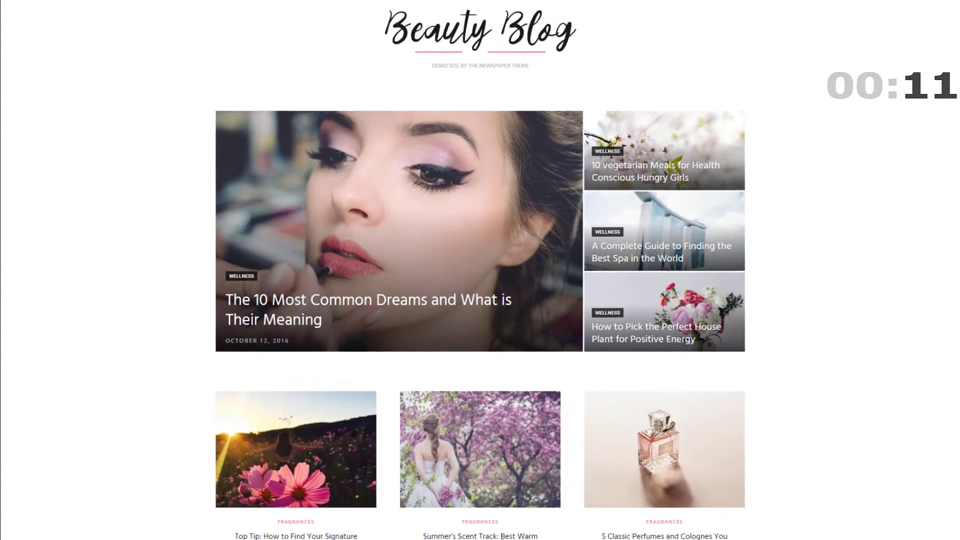